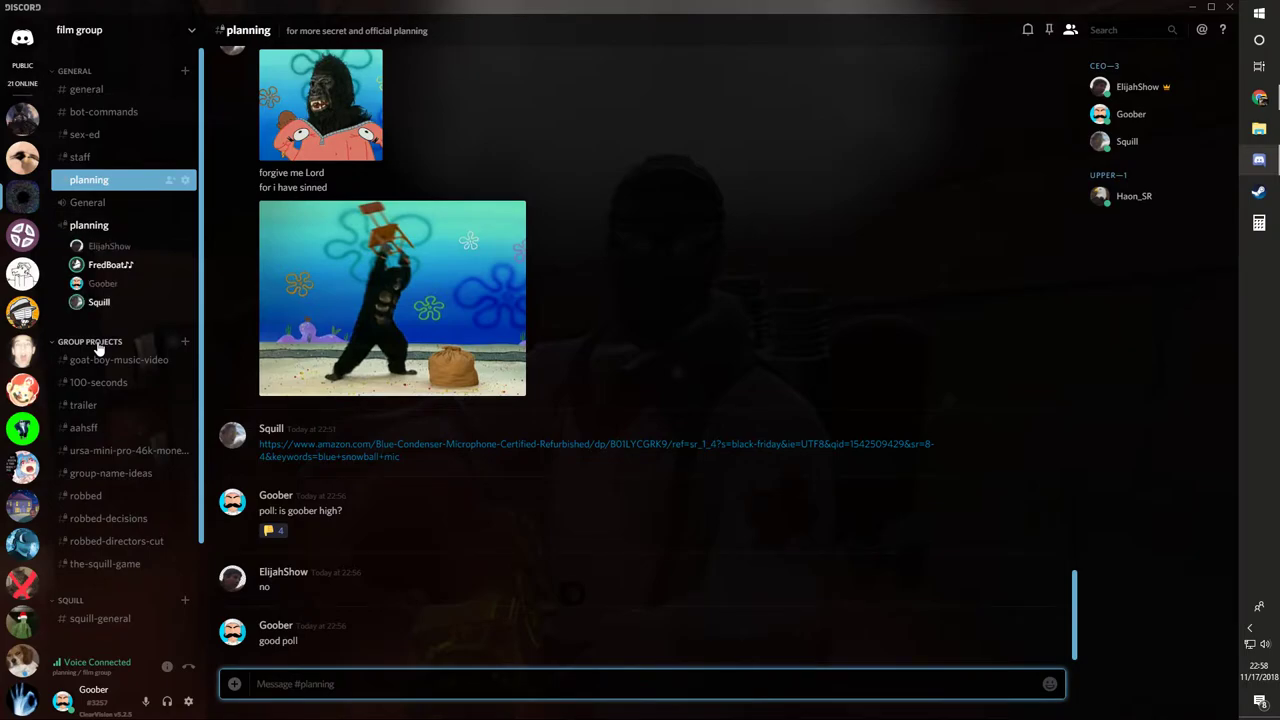
click(1259, 97)
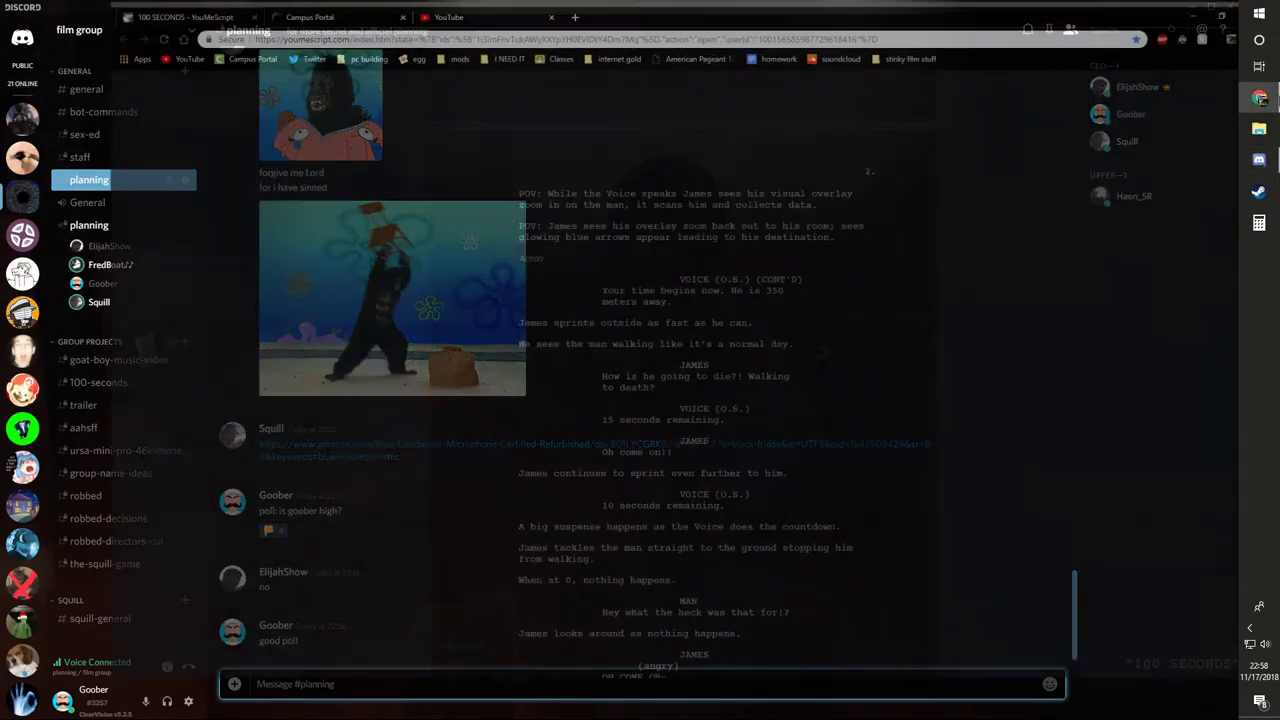
click(1259, 97)
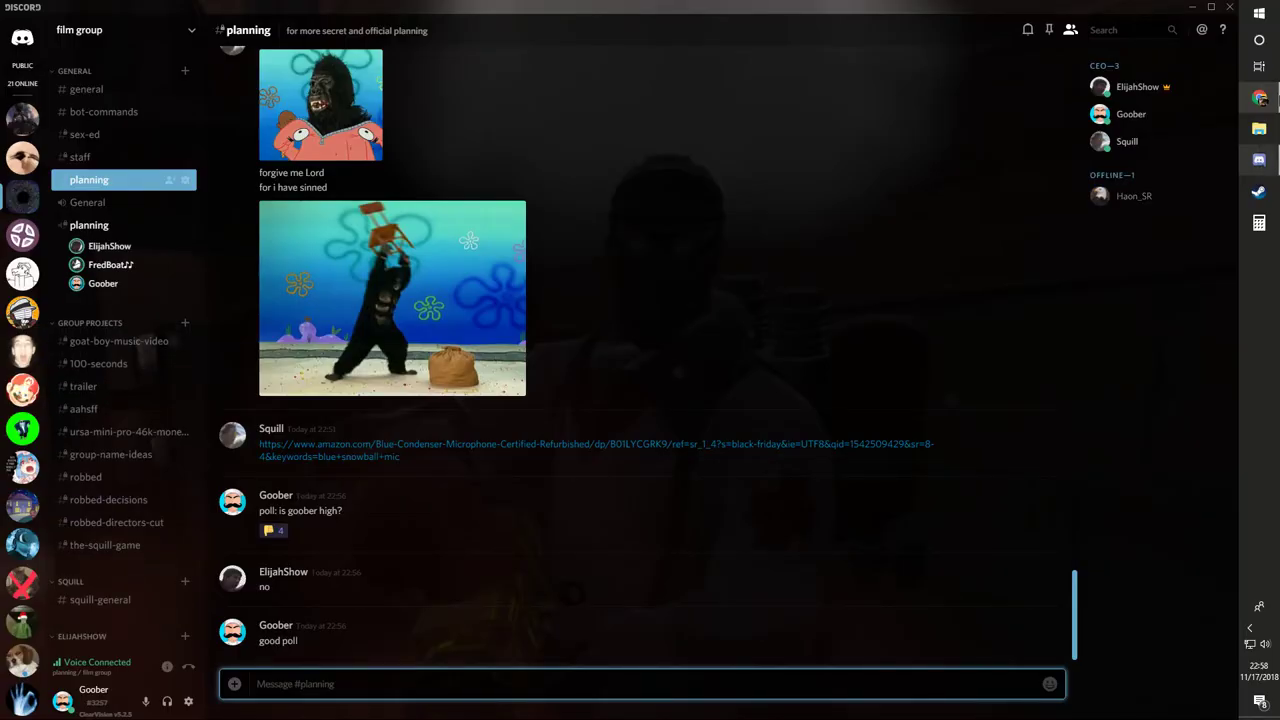